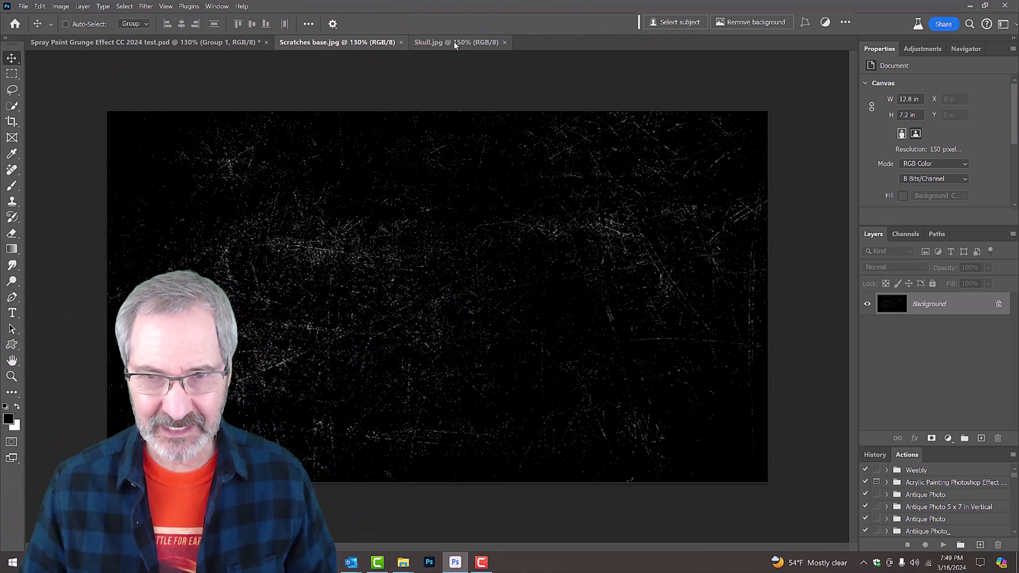
# - Switch to the Skull.jpg document
pyautogui.click(454, 41)
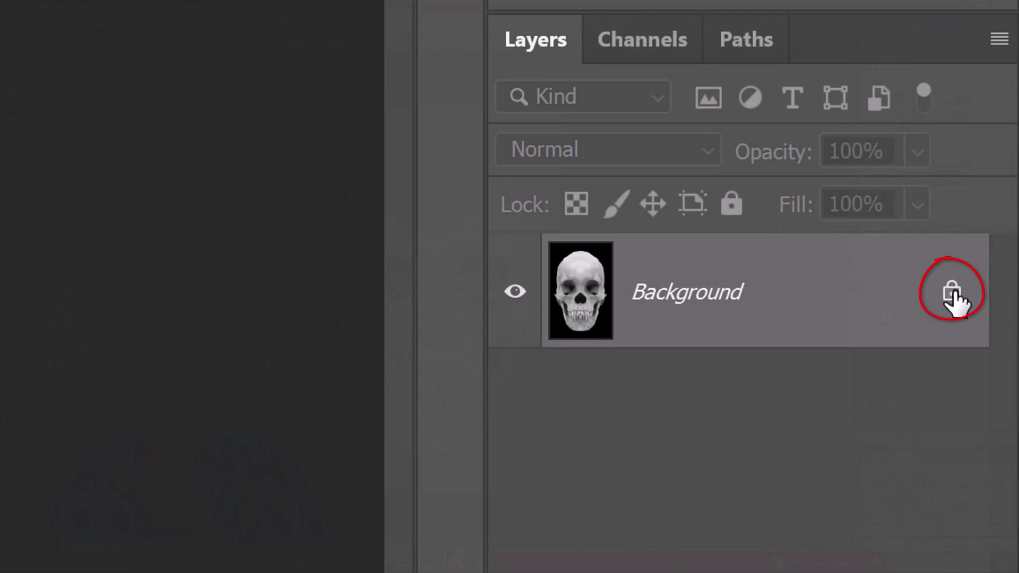
# - Unlock the skull's Background layer and apply Remove Background to mask out the black backdrop
pyautogui.click(952, 293)
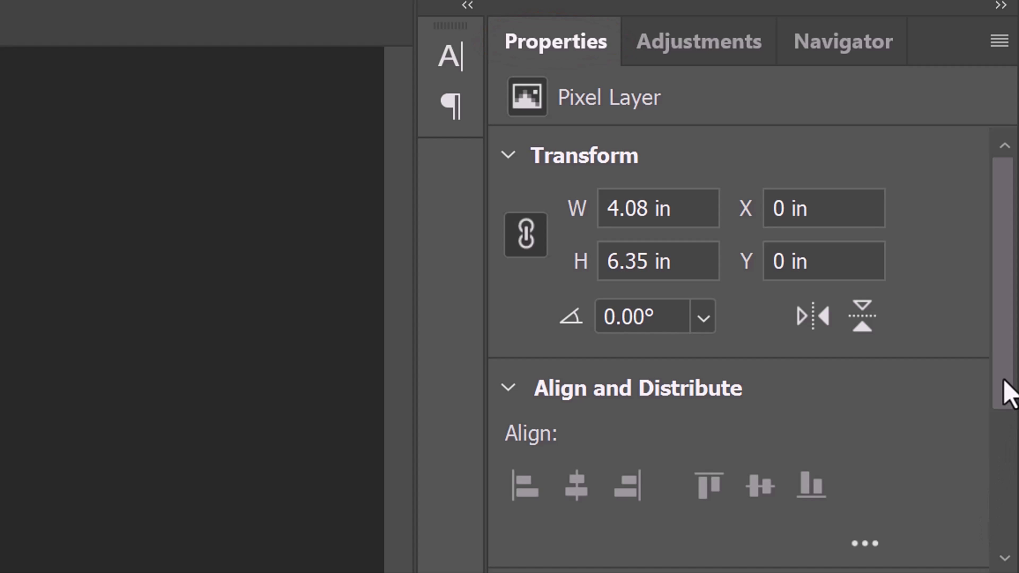
pyautogui.scroll(-5, 1005, 390)
pyautogui.click(694, 407)
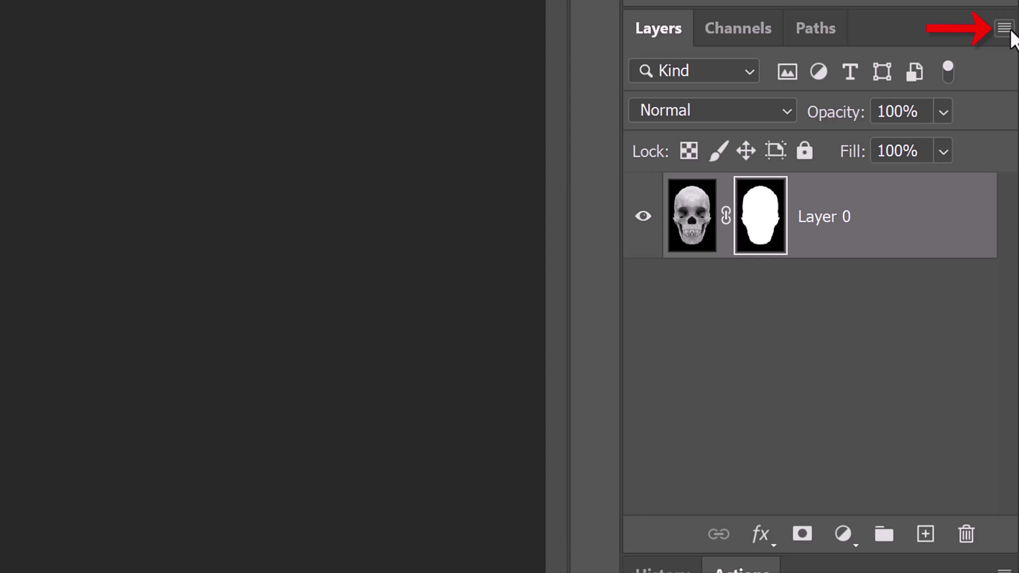
# - Convert the masked Layer 0 into an embedded smart object
pyautogui.click(1005, 30)
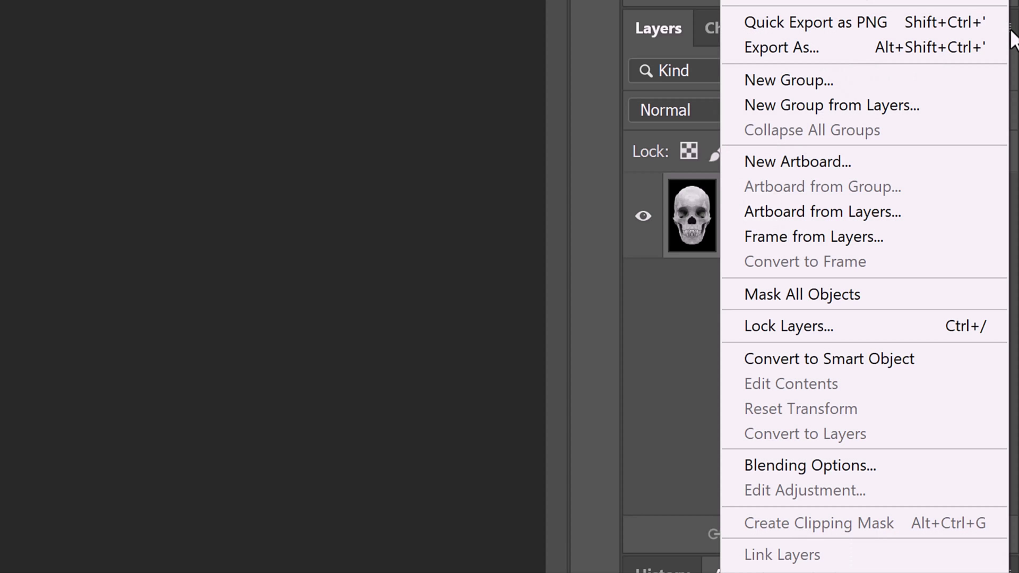
pyautogui.click(822, 358)
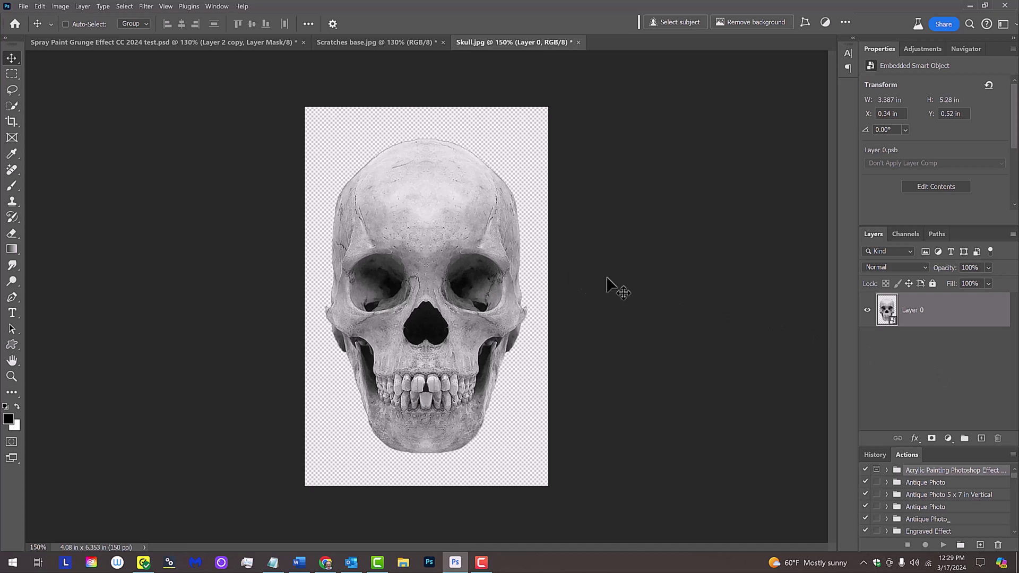
# - Move the skull smart object into the scratches document and centre it on the canvas
pyautogui.press('v')
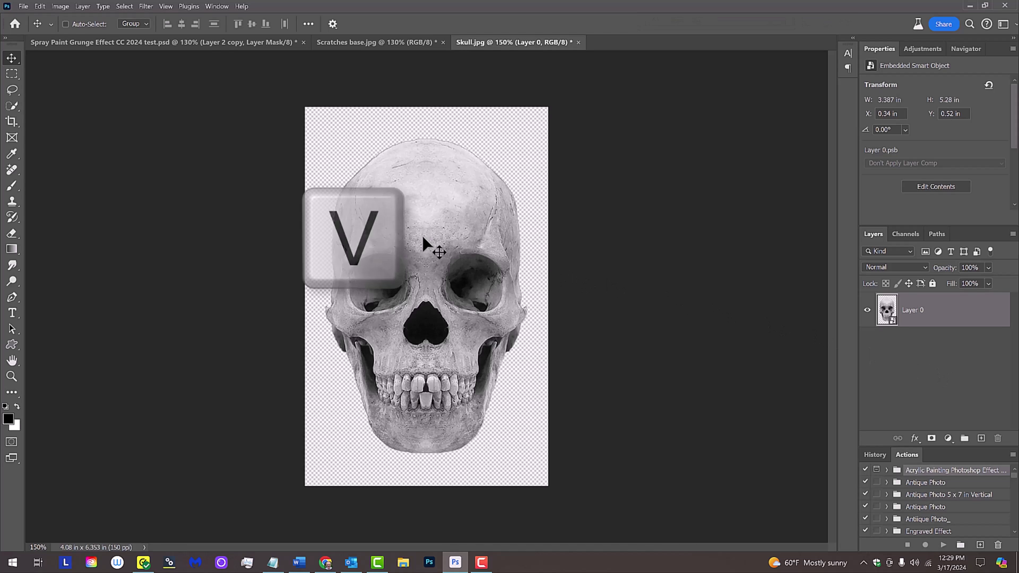
pyautogui.moveTo(438, 252); pyautogui.dragTo(401, 45)
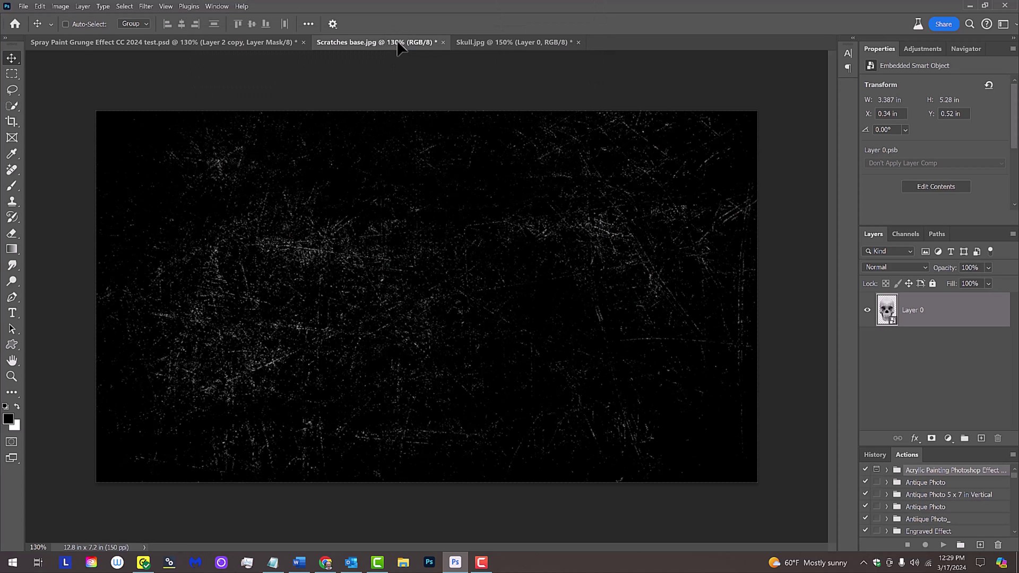
pyautogui.moveTo(401, 47); pyautogui.dragTo(419, 233)
pyautogui.moveTo(440, 295); pyautogui.dragTo(442, 301)
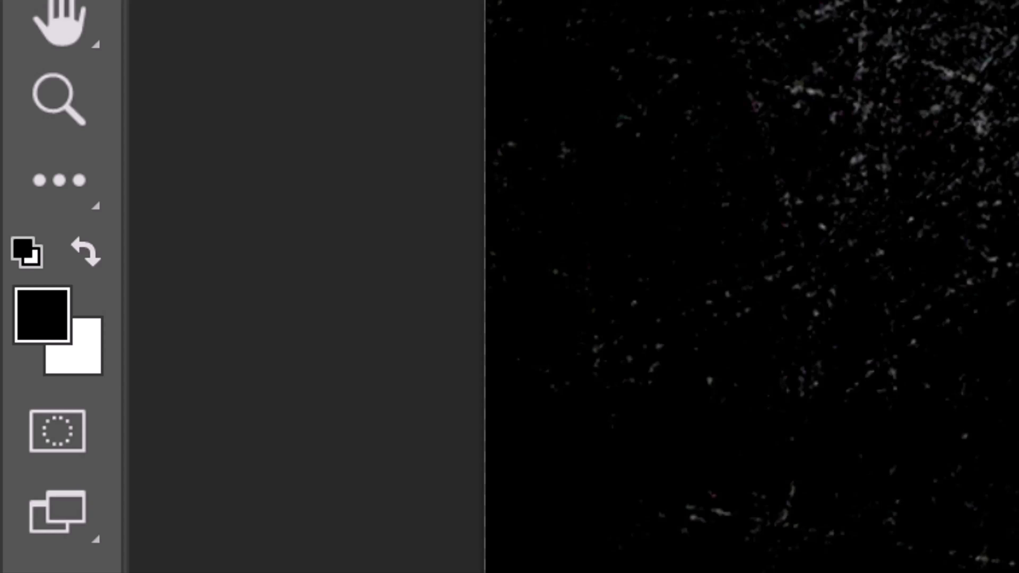
# - Set white foreground and the Horizontal Type tool to Another Danger Regular, 186 pt, centred
pyautogui.press('x')
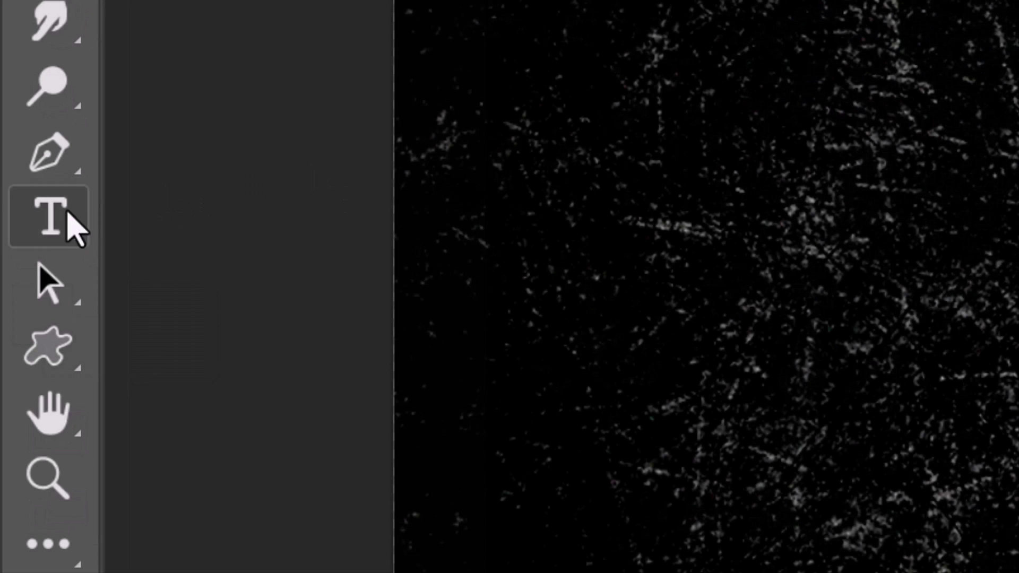
pyautogui.click(68, 220)
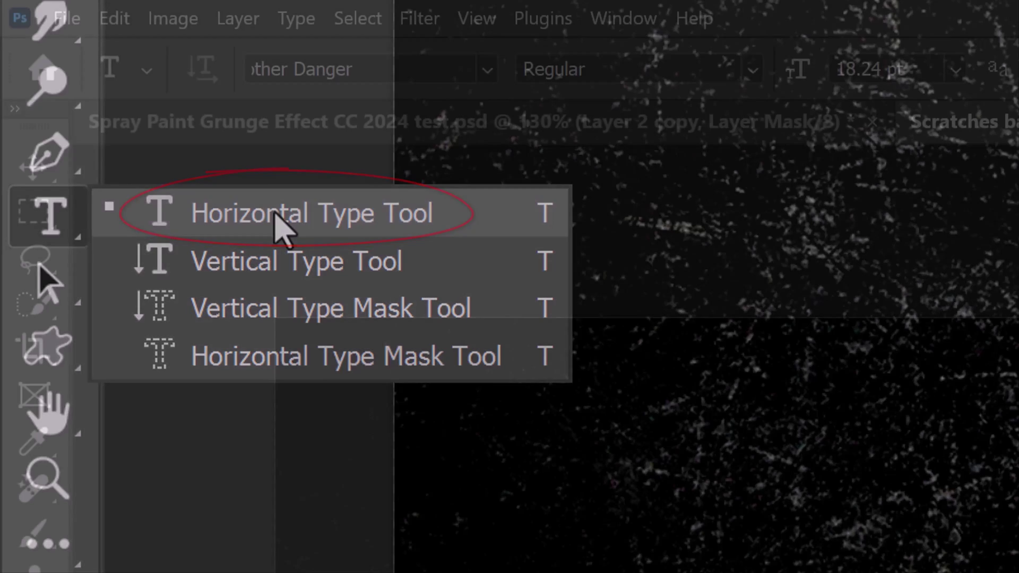
pyautogui.click(283, 227)
pyautogui.click(487, 70)
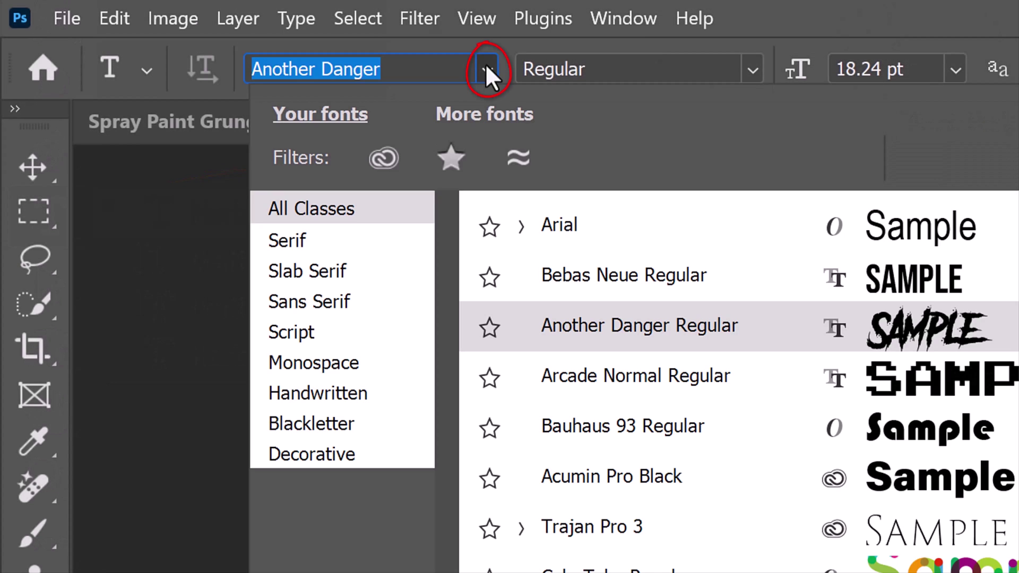
pyautogui.write('another')
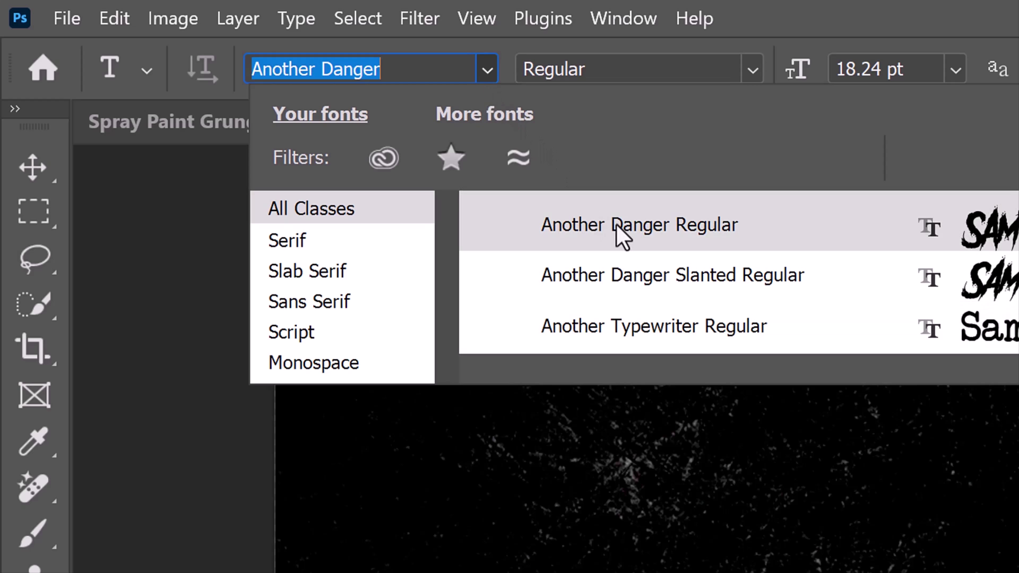
pyautogui.click(616, 224)
pyautogui.click(876, 70)
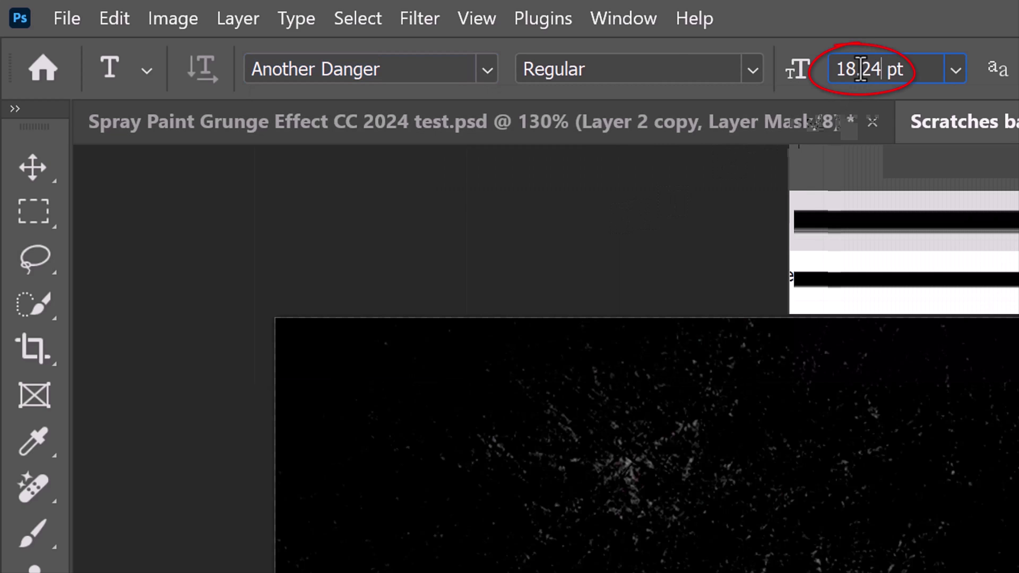
pyautogui.write('186')
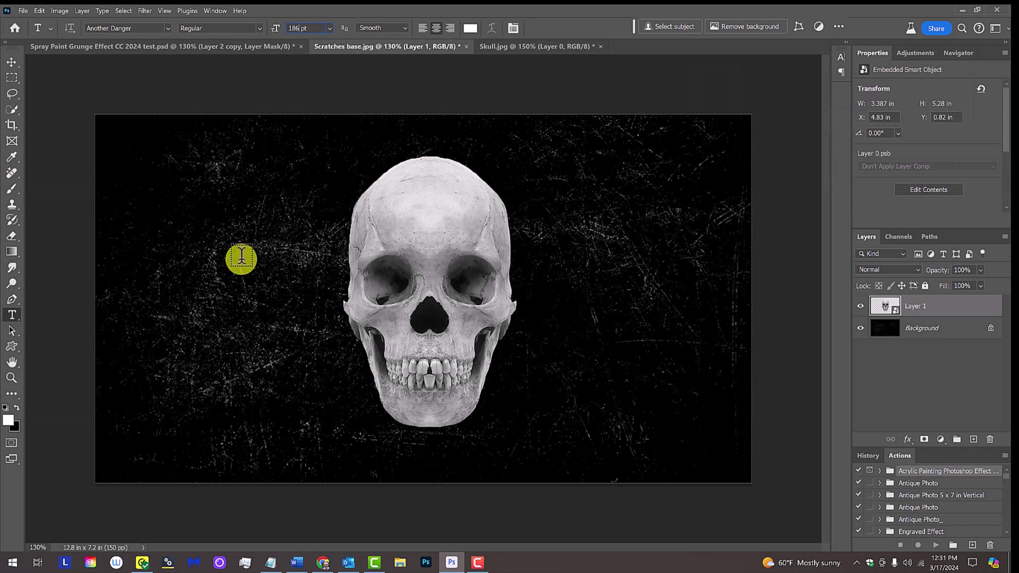
# - Type white 'SK' left of the skull, set its tracking to 80, and nudge it into place
pyautogui.click(241, 259)
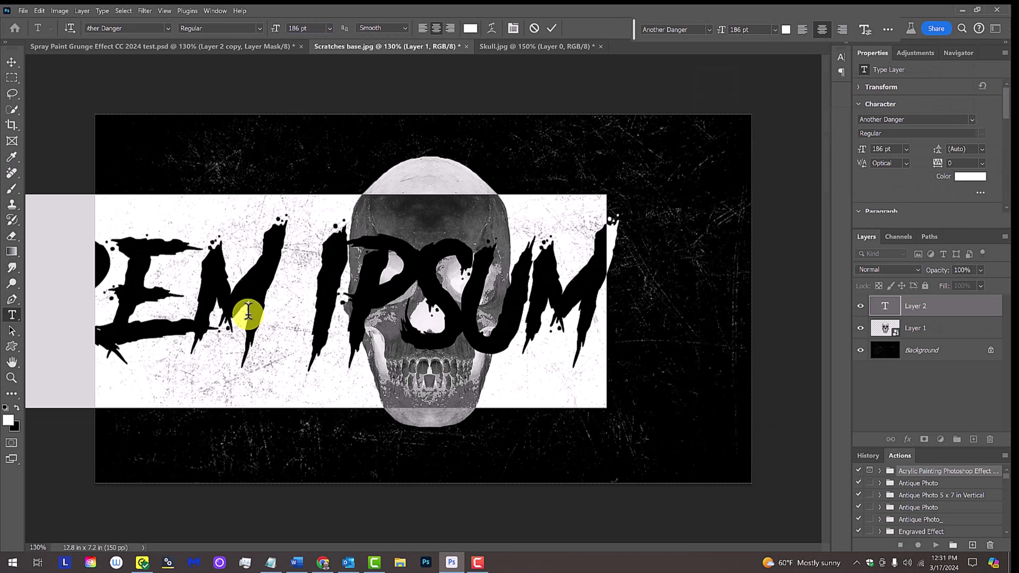
pyautogui.write('SK')
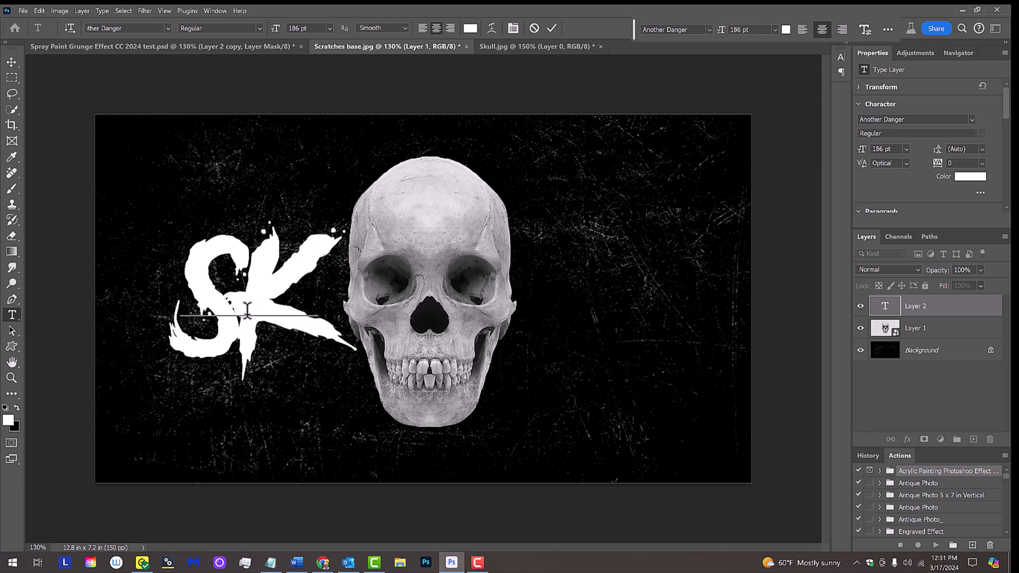
pyautogui.doubleClick(301, 295)
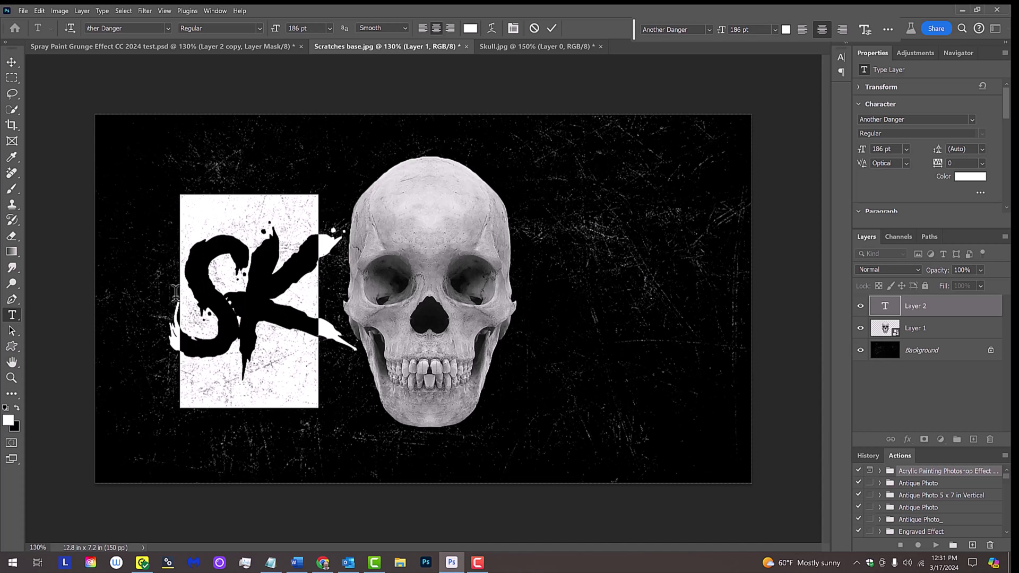
pyautogui.hotkey('alt', 'Right')
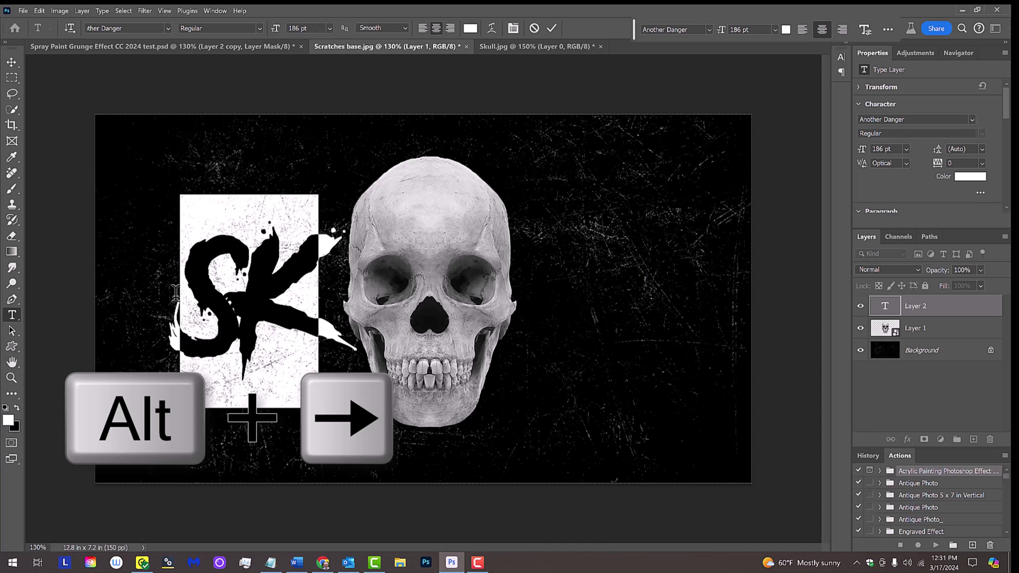
pyautogui.hotkey('alt', 'Left')
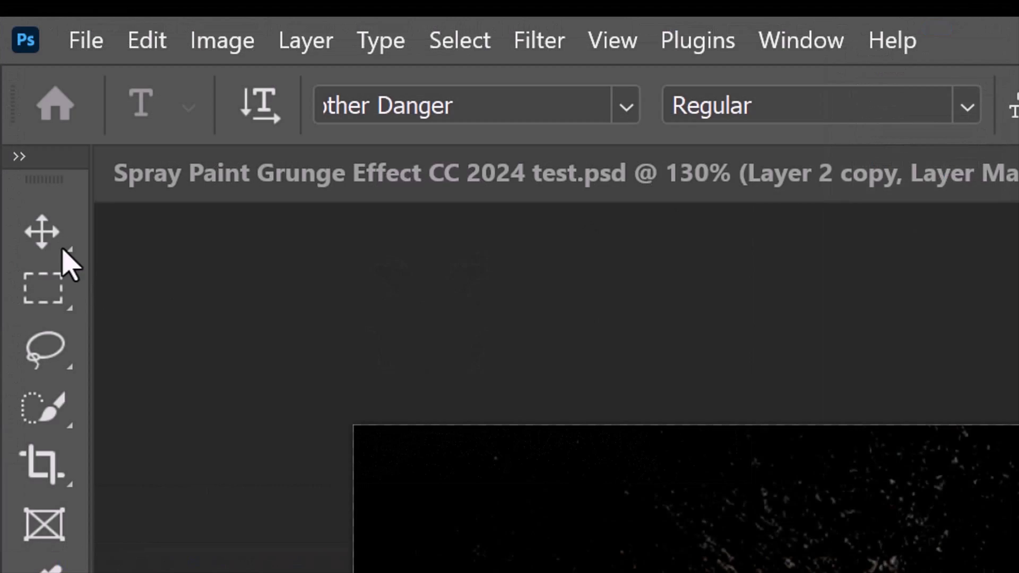
pyautogui.click(48, 235)
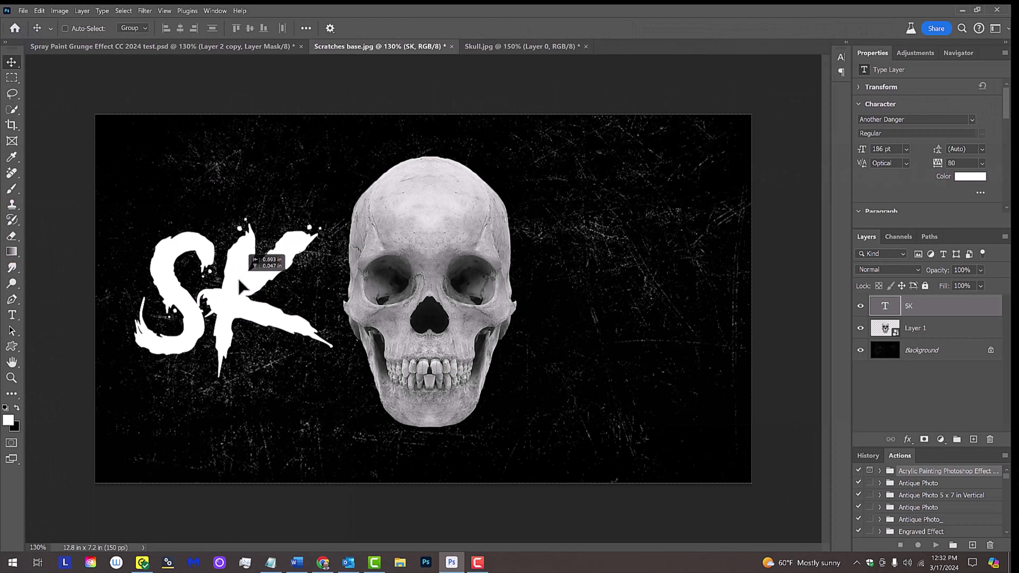
pyautogui.moveTo(301, 285); pyautogui.dragTo(282, 296)
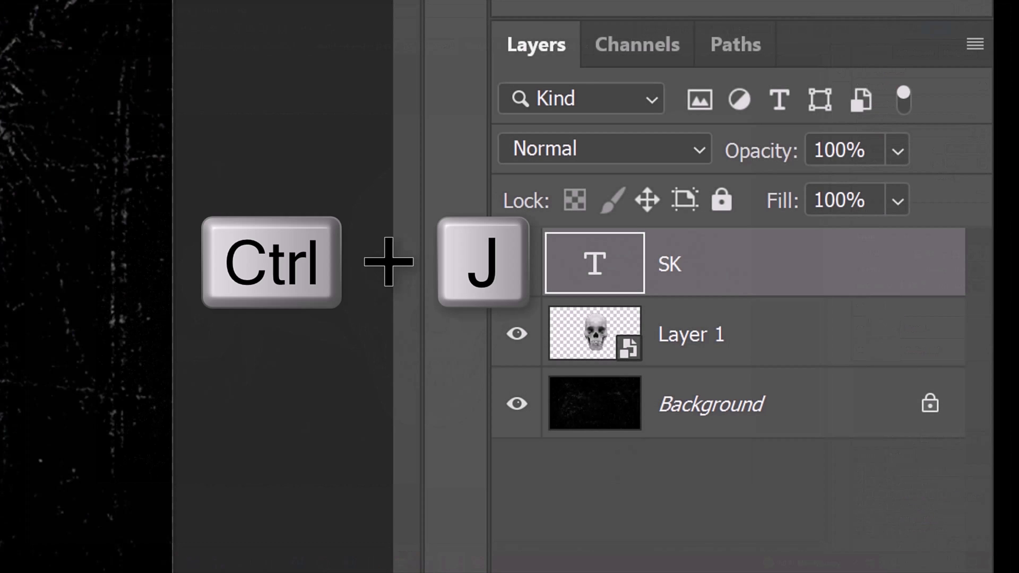
# - Duplicate the SK layer, move the copy right of the skull, and change its text to 'LL'
pyautogui.hotkey('ctrl', 'j')
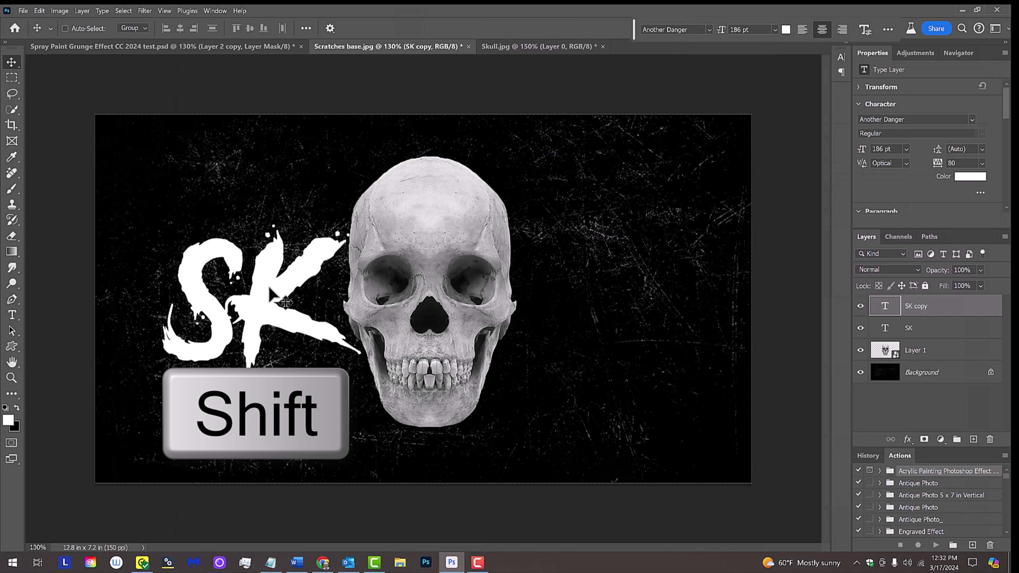
pyautogui.moveTo(283, 301); pyautogui.dragTo(638, 320)
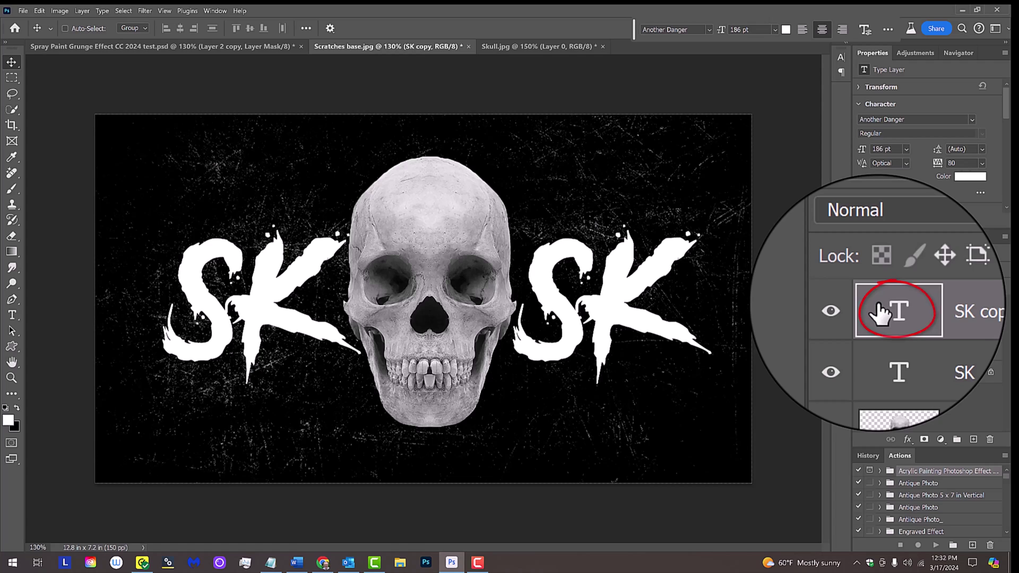
pyautogui.doubleClick(884, 307)
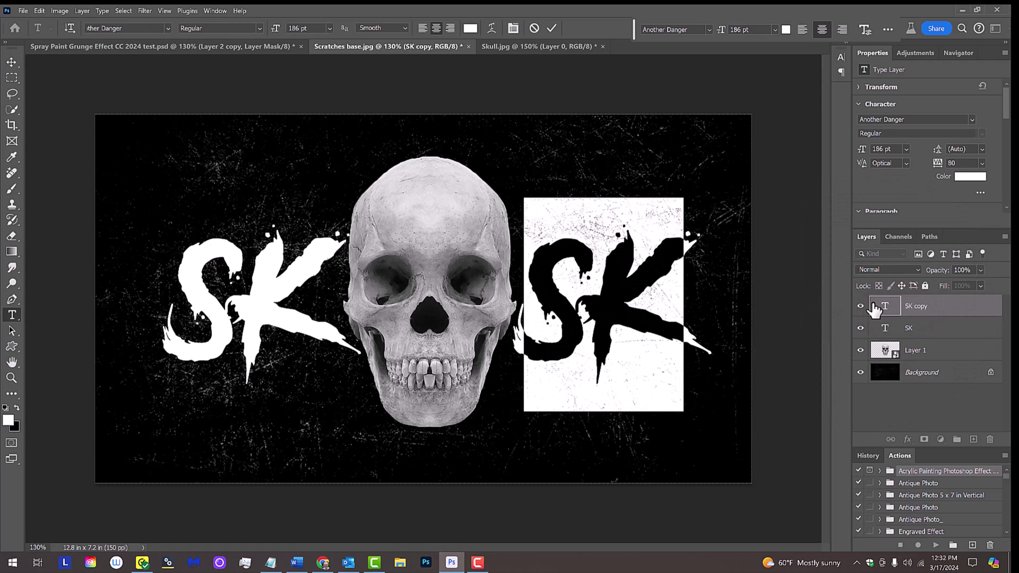
pyautogui.write('LL')
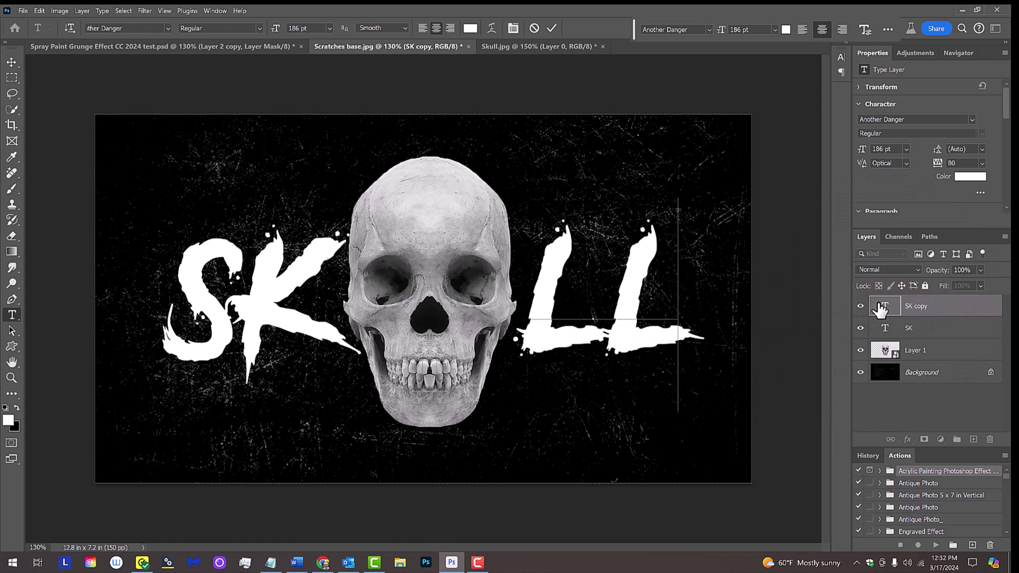
pyautogui.click(12, 63)
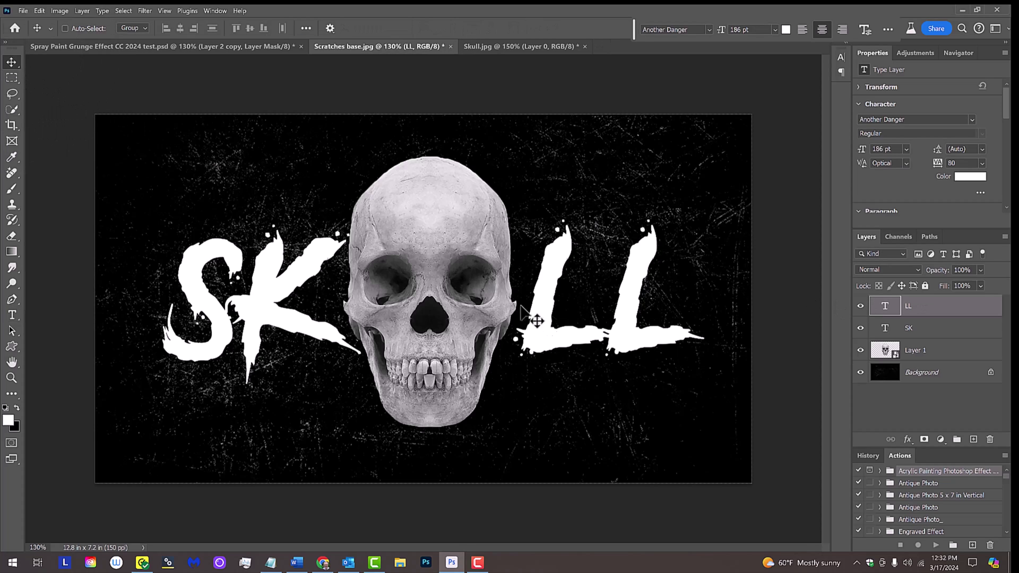
pyautogui.moveTo(532, 317); pyautogui.dragTo(536, 327)
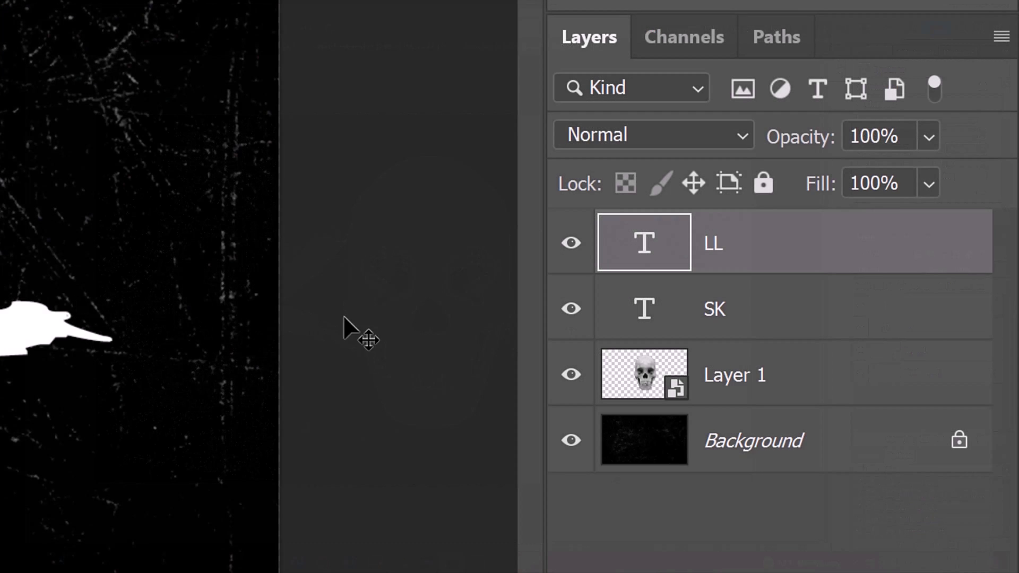
# - Select the LL, SK and Layer 1 layers and convert them into one smart object
pyautogui.keyDown('shift'); pyautogui.click(886, 351); pyautogui.keyUp('shift')
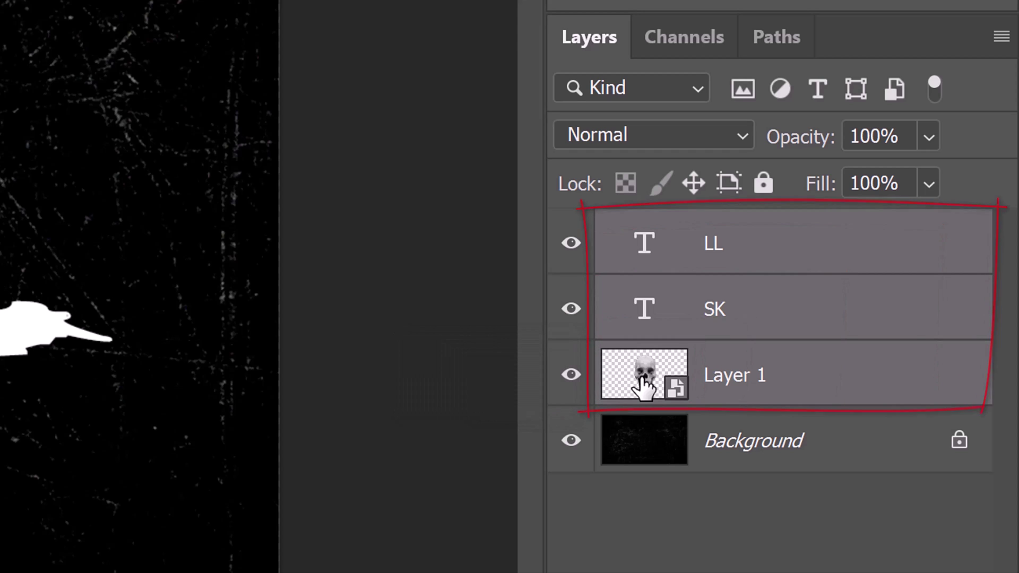
pyautogui.click(1002, 36)
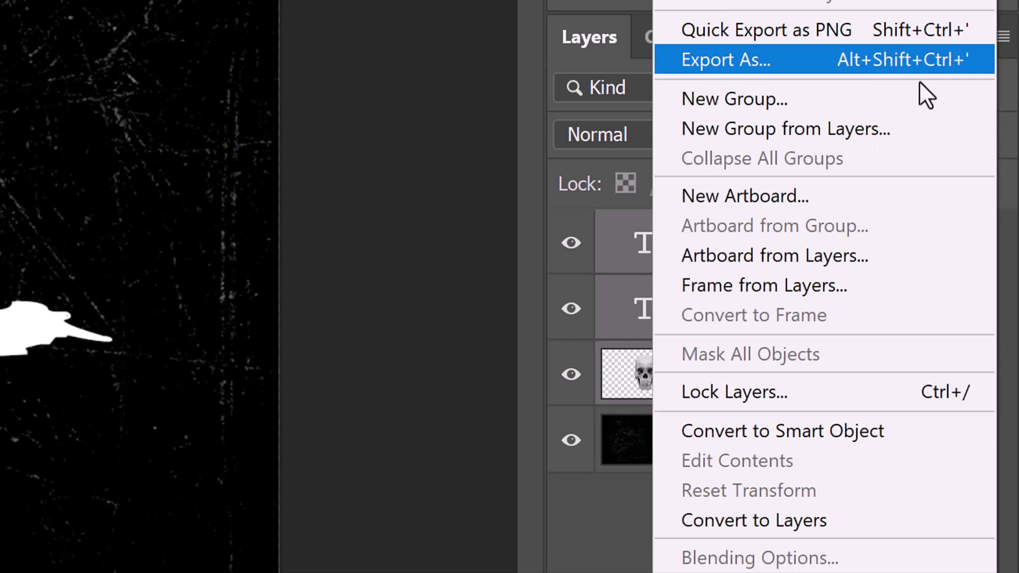
pyautogui.click(766, 433)
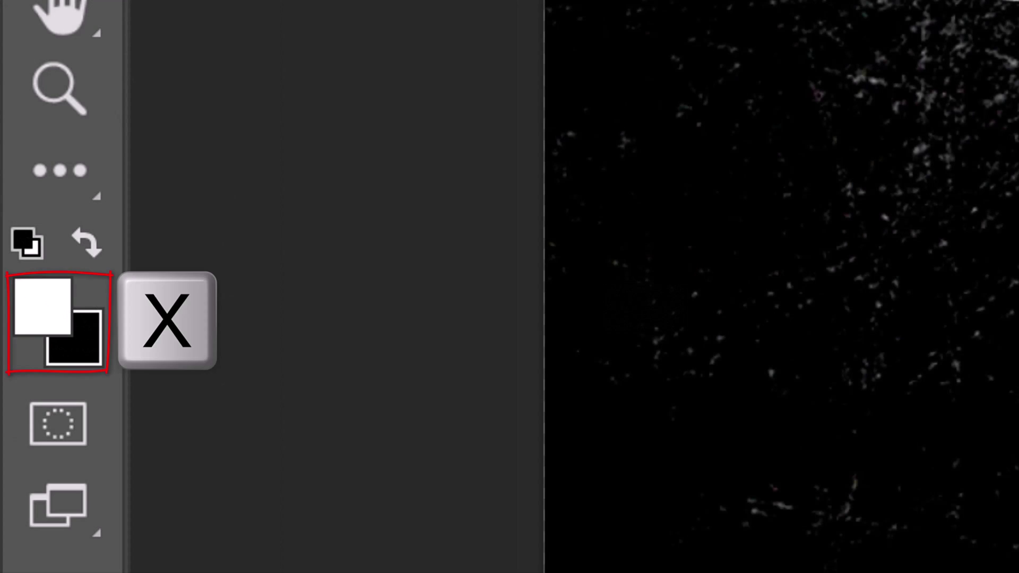
# - With black foreground, apply Sketch > Torn Edges, adjusting Image Balance, Smoothness and raising Contrast
pyautogui.press('x')
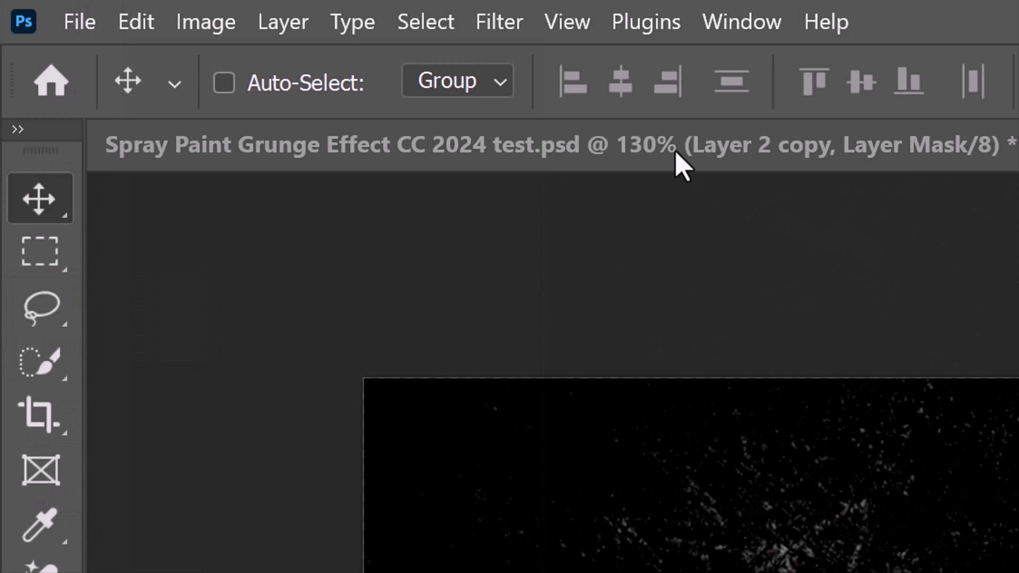
pyautogui.click(499, 22)
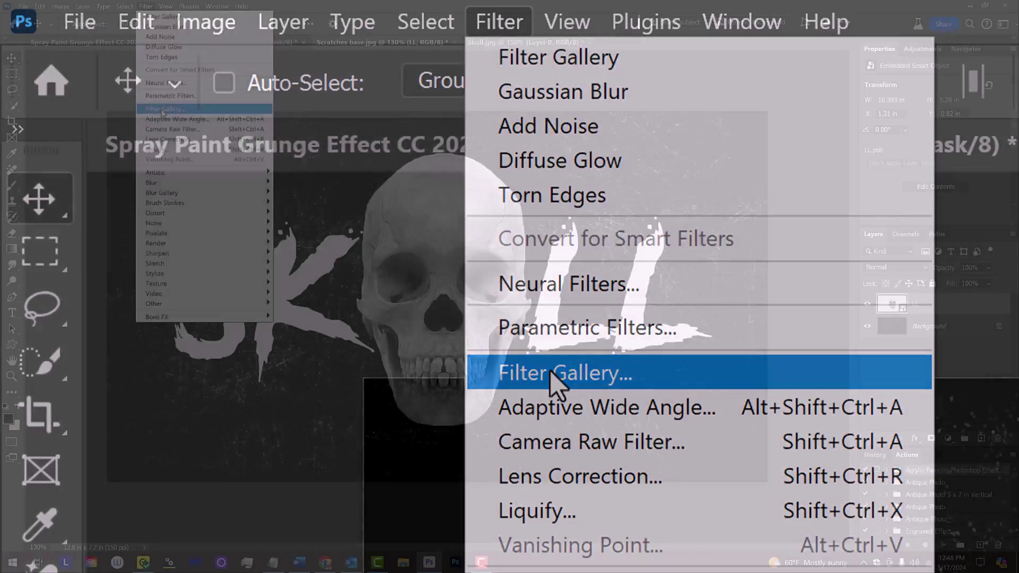
pyautogui.click(557, 383)
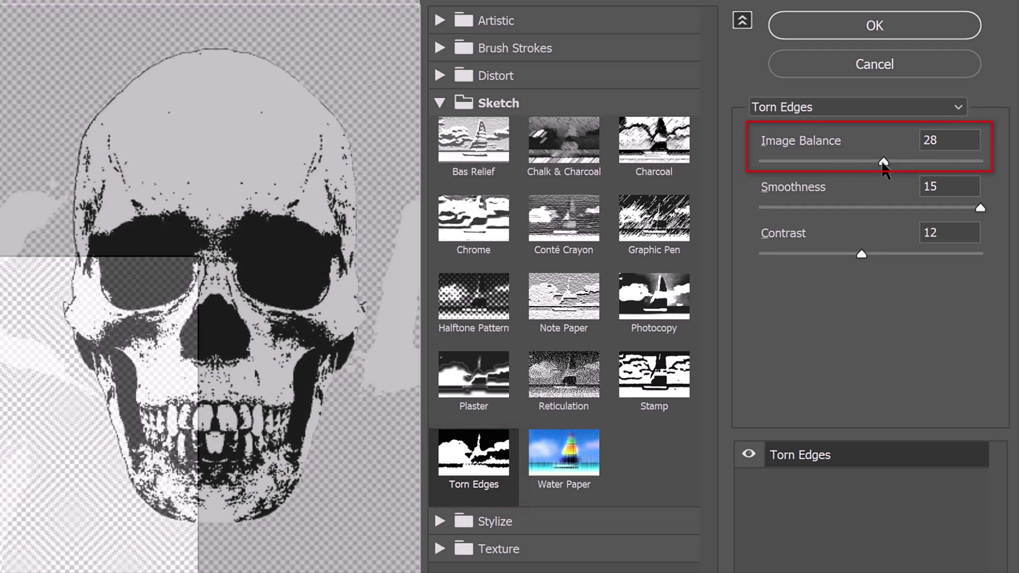
pyautogui.moveTo(884, 162)
pyautogui.mouseDown()
pyautogui.moveTo(952, 163)
pyautogui.moveTo(761, 162)
pyautogui.moveTo(886, 163)
pyautogui.mouseUp()
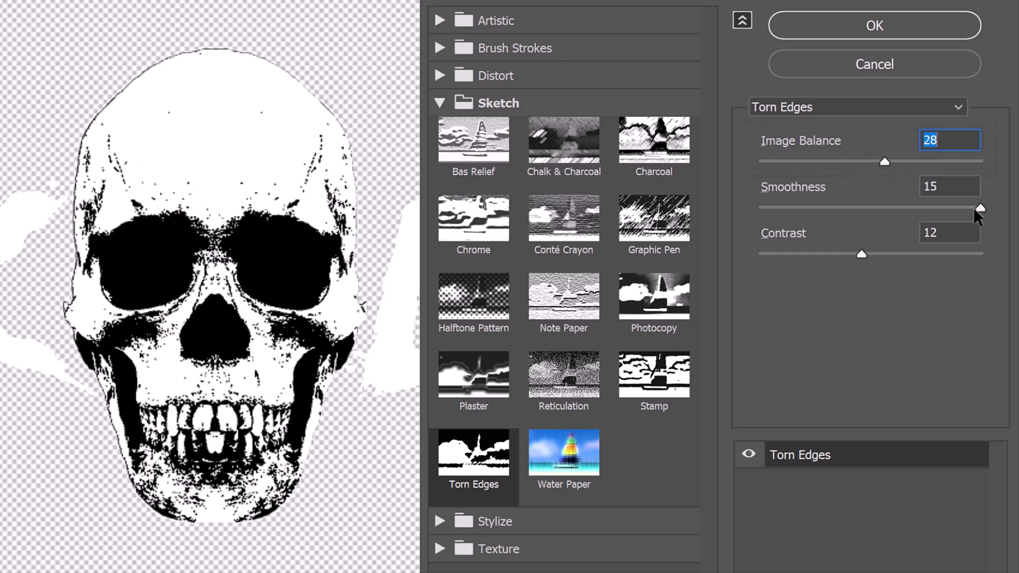
pyautogui.moveTo(980, 208)
pyautogui.mouseDown()
pyautogui.moveTo(760, 207)
pyautogui.moveTo(979, 208)
pyautogui.mouseUp()
pyautogui.click(864, 256)
pyautogui.moveTo(945, 255)
pyautogui.mouseDown()
pyautogui.moveTo(981, 255)
pyautogui.moveTo(886, 255)
pyautogui.mouseUp()
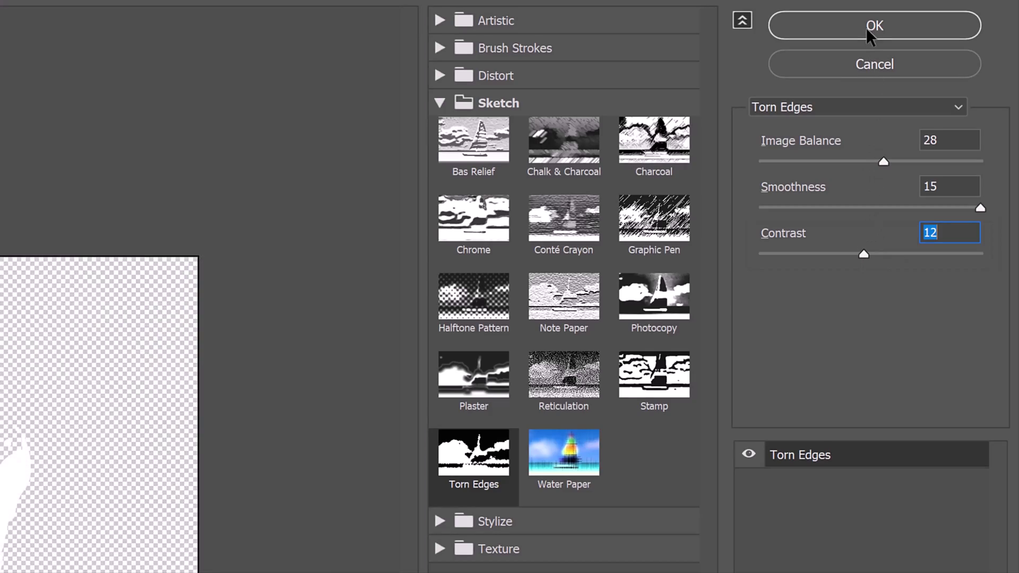
pyautogui.click(874, 26)
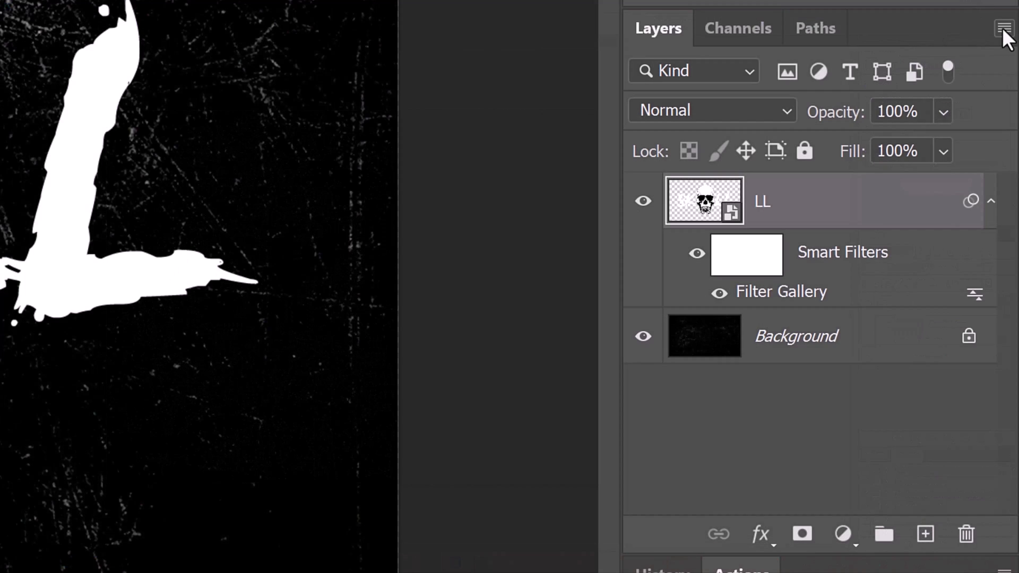
# - Convert the filtered LL layer into a new smart object and set its blend mode to Screen
pyautogui.click(1004, 29)
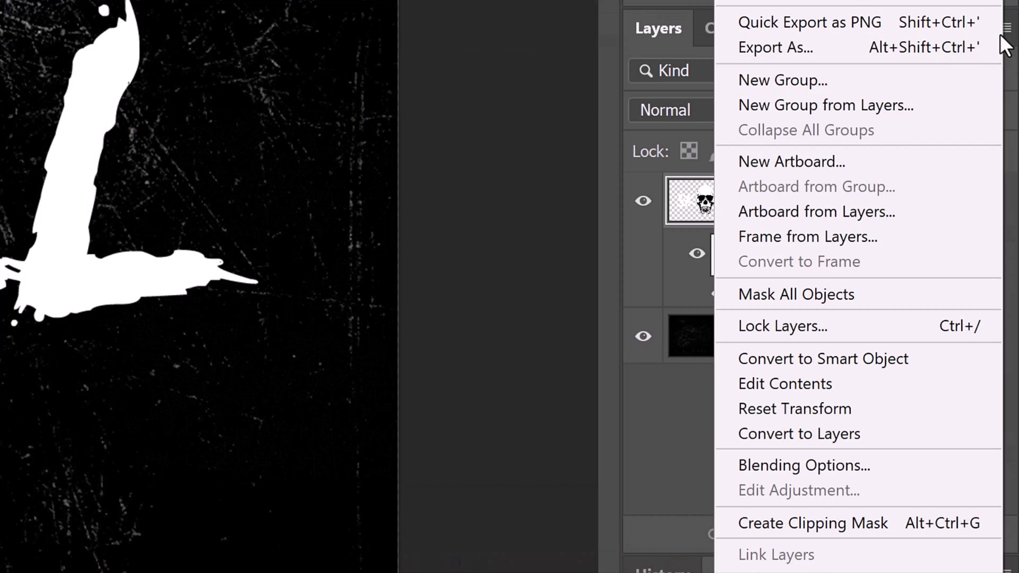
pyautogui.click(796, 356)
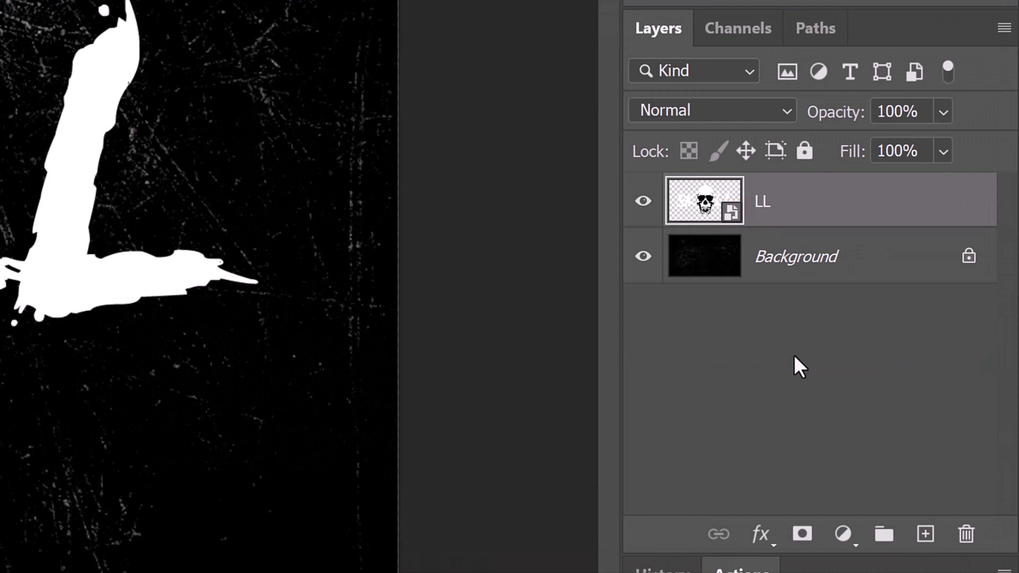
pyautogui.click(713, 111)
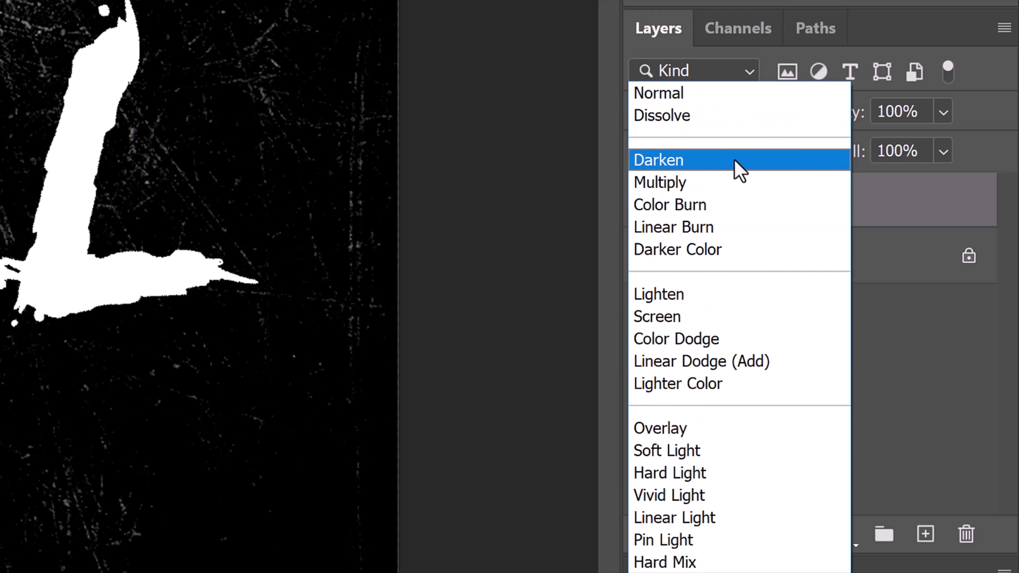
pyautogui.click(655, 319)
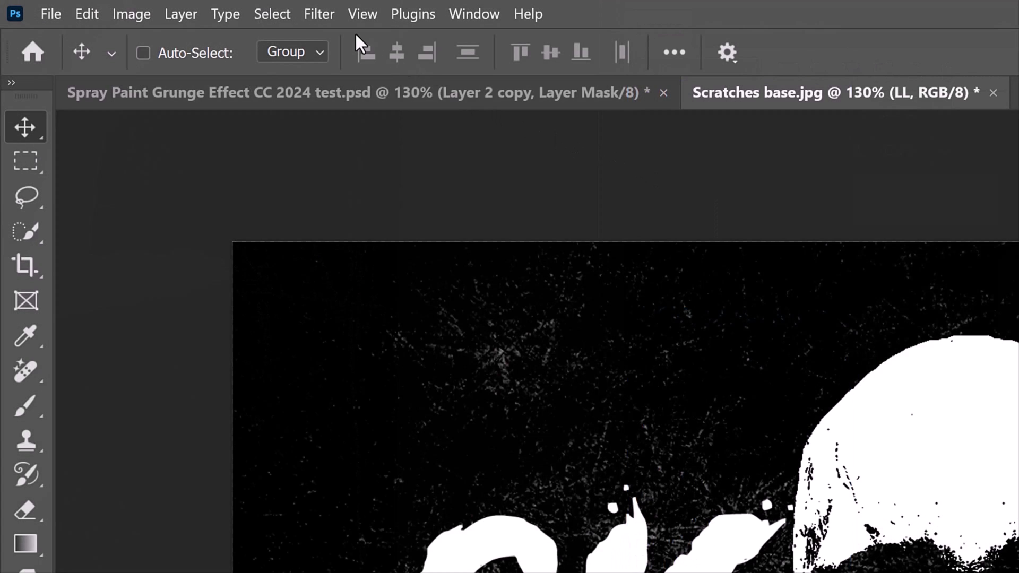
# - Apply Gaussian Blur and monochromatic Gaussian Add Noise smart filters to the LL title
pyautogui.click(319, 16)
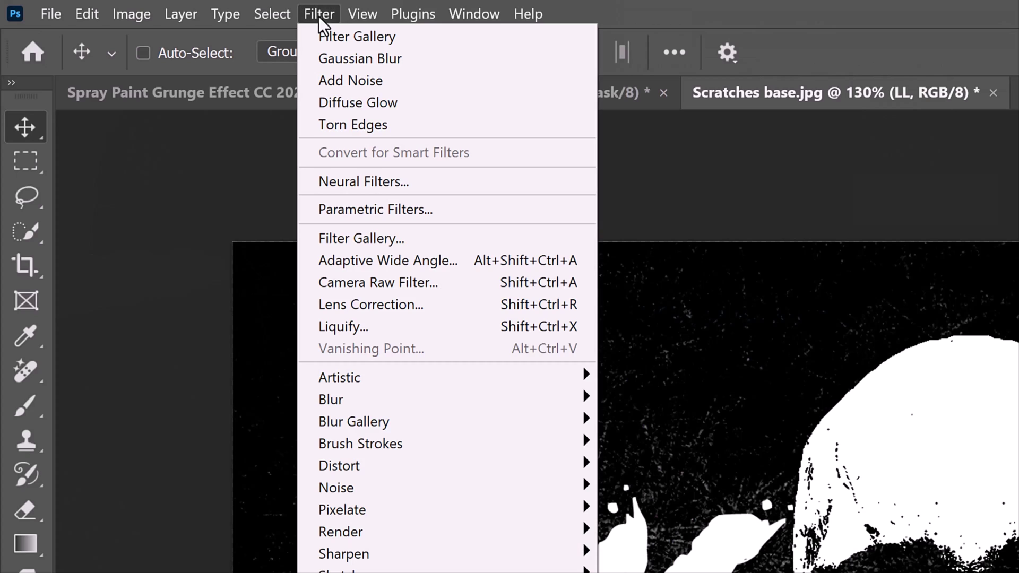
pyautogui.moveTo(331, 398)
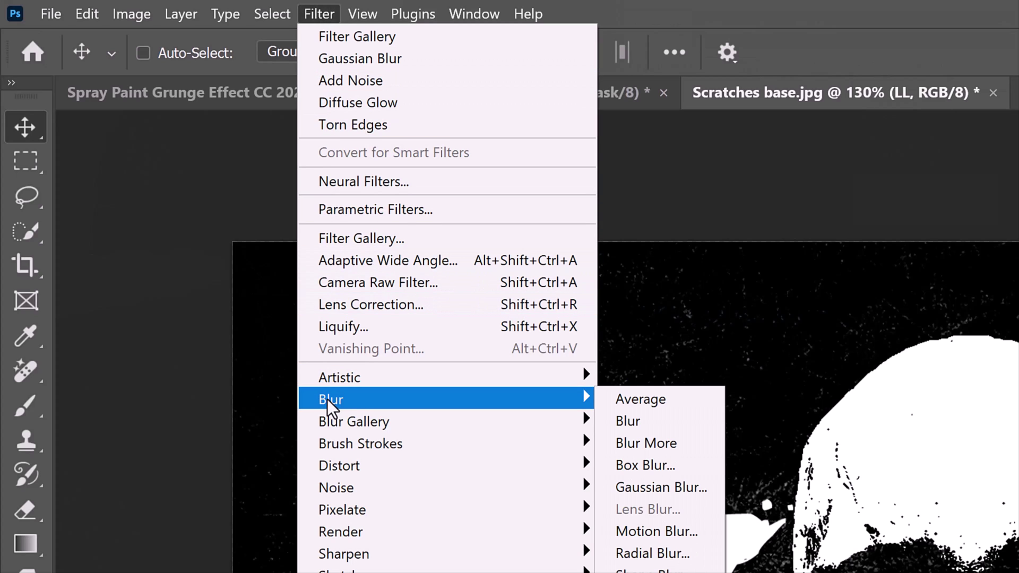
pyautogui.click(658, 487)
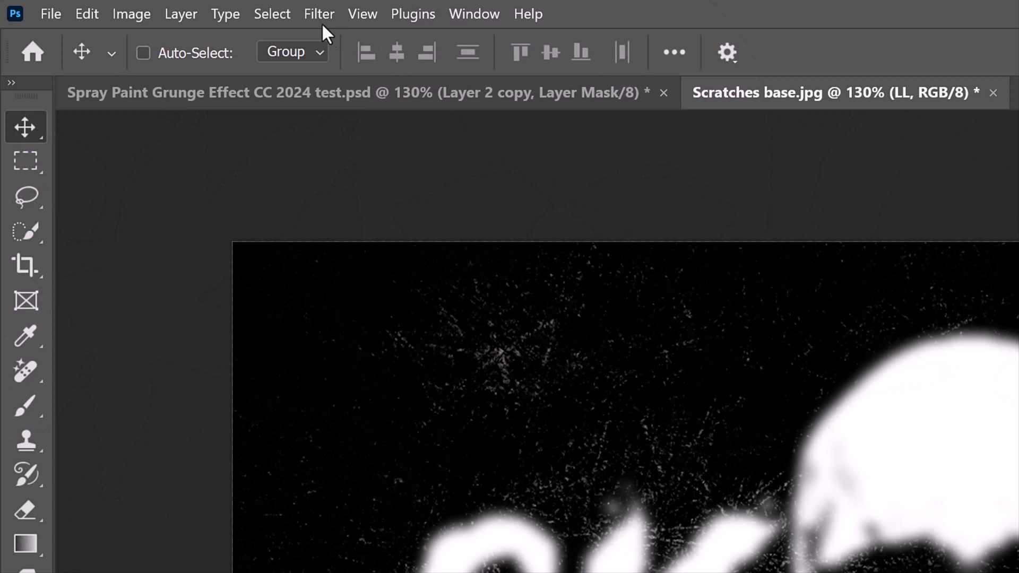
pyautogui.click(319, 14)
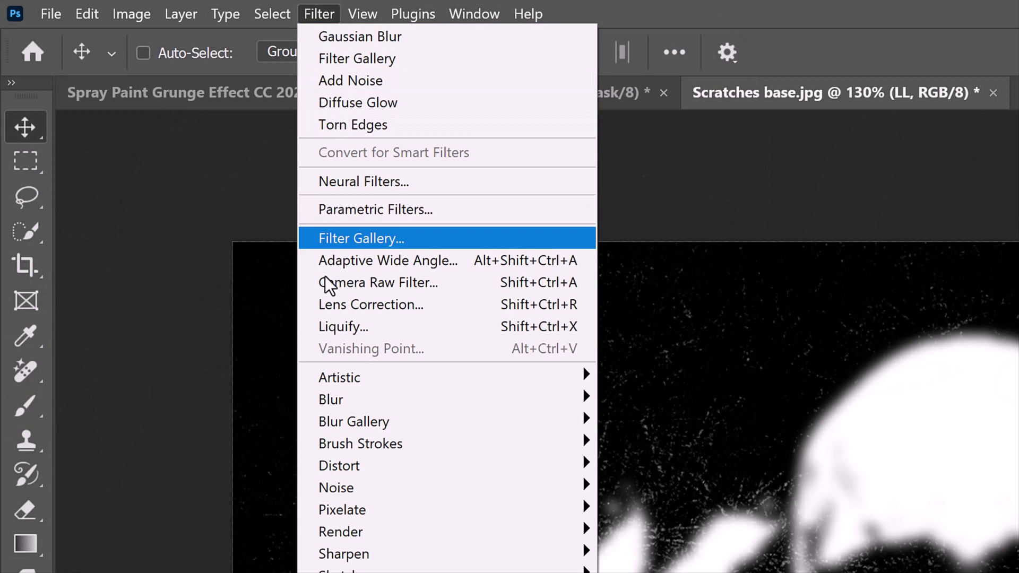
pyautogui.moveTo(336, 488)
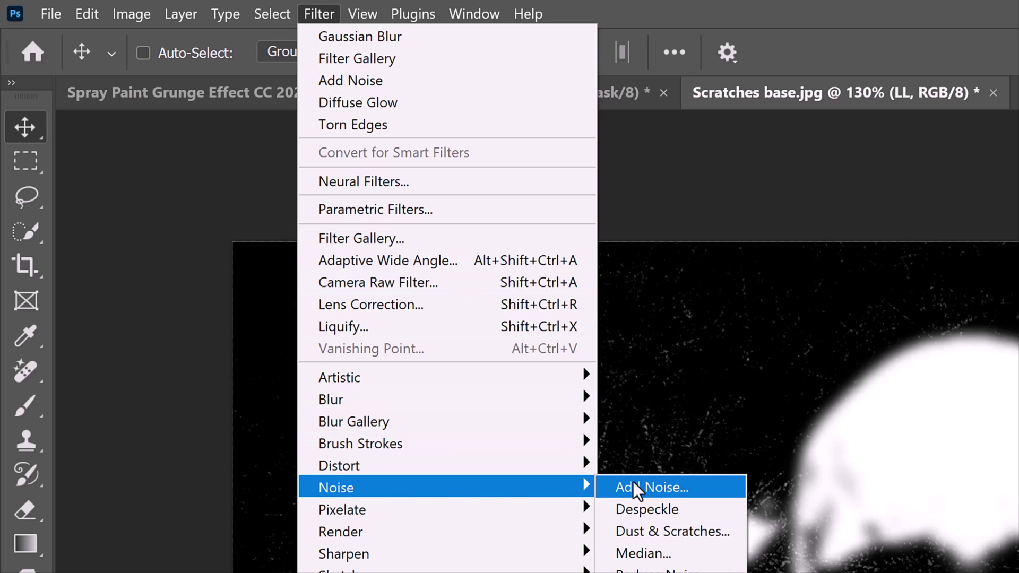
pyautogui.click(635, 488)
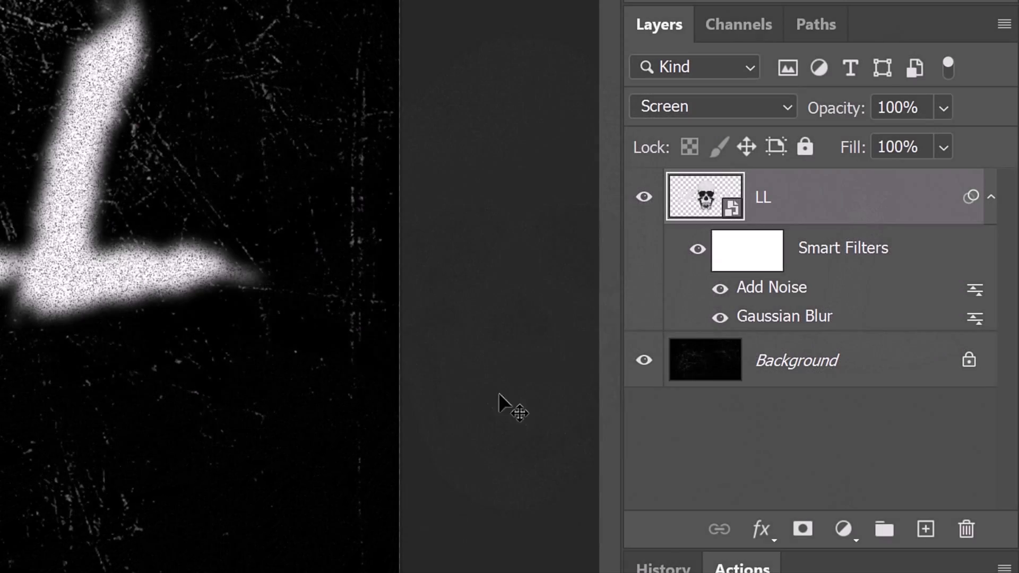
# - Mask the LL layer and select the Brush Tool with Spray 1 from 20 Spray Brushes 2
pyautogui.click(804, 530)
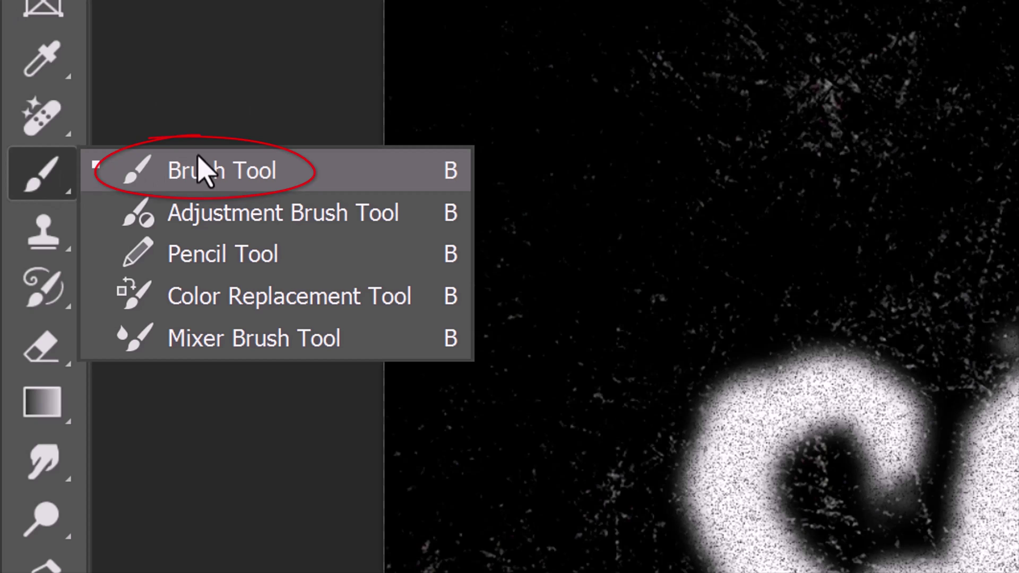
pyautogui.click(205, 171)
pyautogui.click(209, 64)
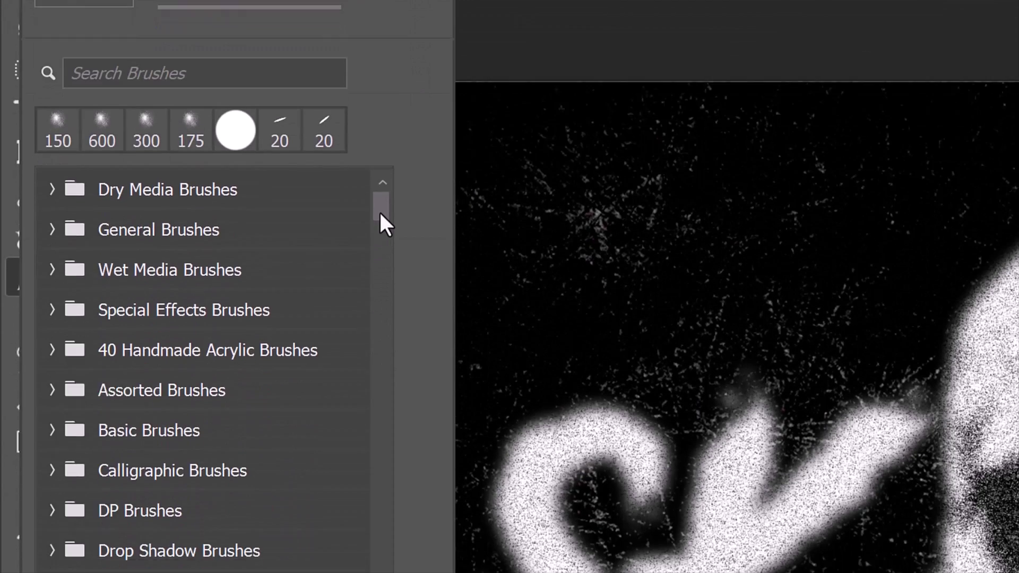
pyautogui.moveTo(379, 418); pyautogui.dragTo(381, 465)
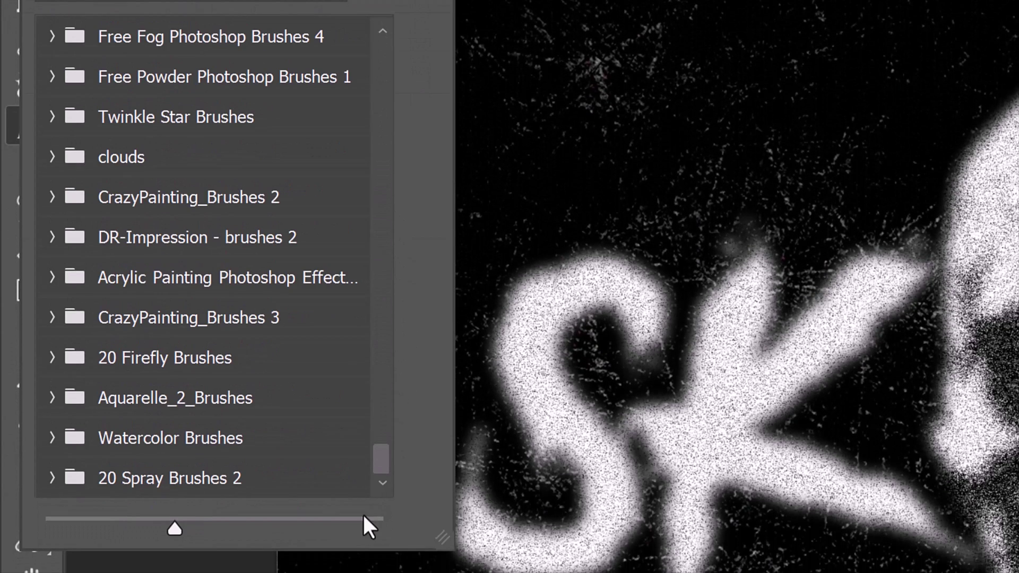
pyautogui.click(52, 478)
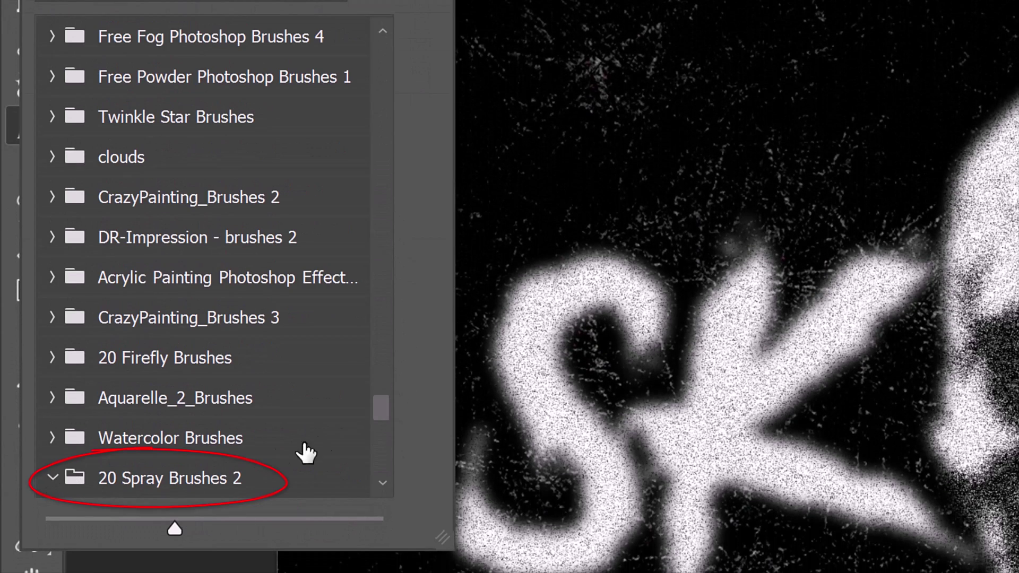
pyautogui.moveTo(384, 416); pyautogui.dragTo(381, 434)
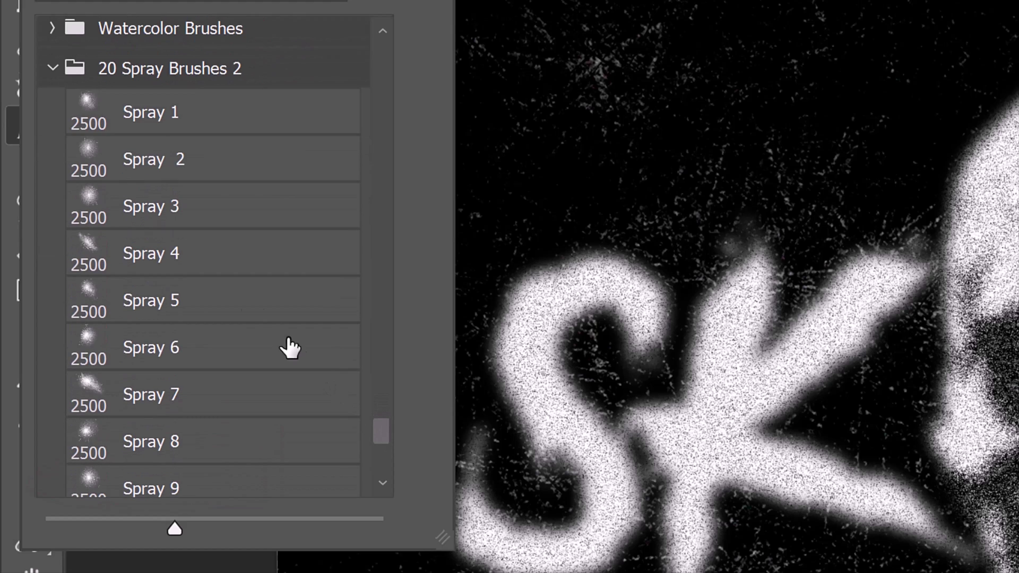
pyautogui.click(149, 119)
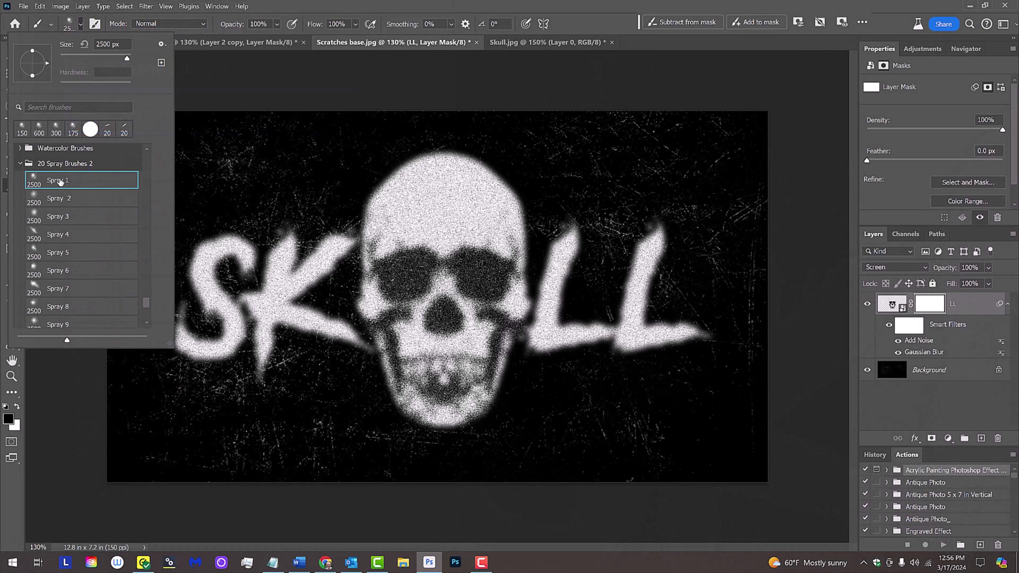
# - Spray black speckles into the LL mask with Spray 1, then with Spray 4
pyautogui.press('Return')
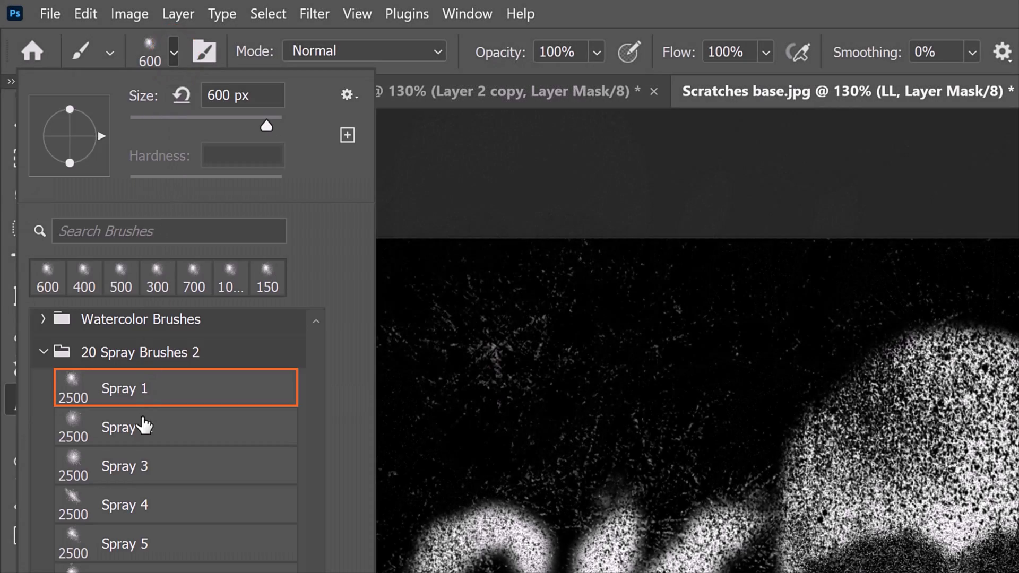
pyautogui.click(132, 510)
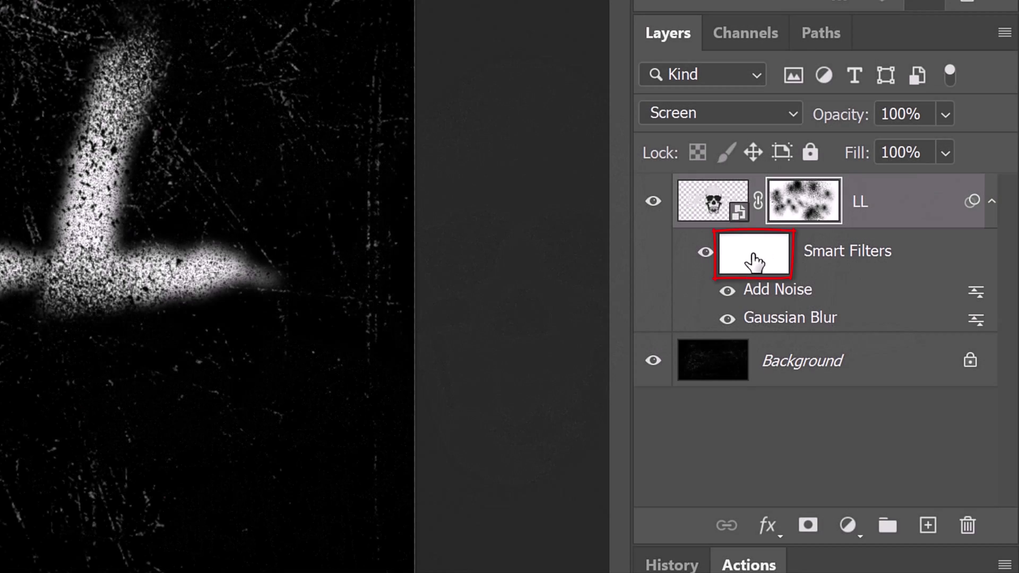
# - Target the LL title's Smart Filters mask for spray painting
pyautogui.click(755, 260)
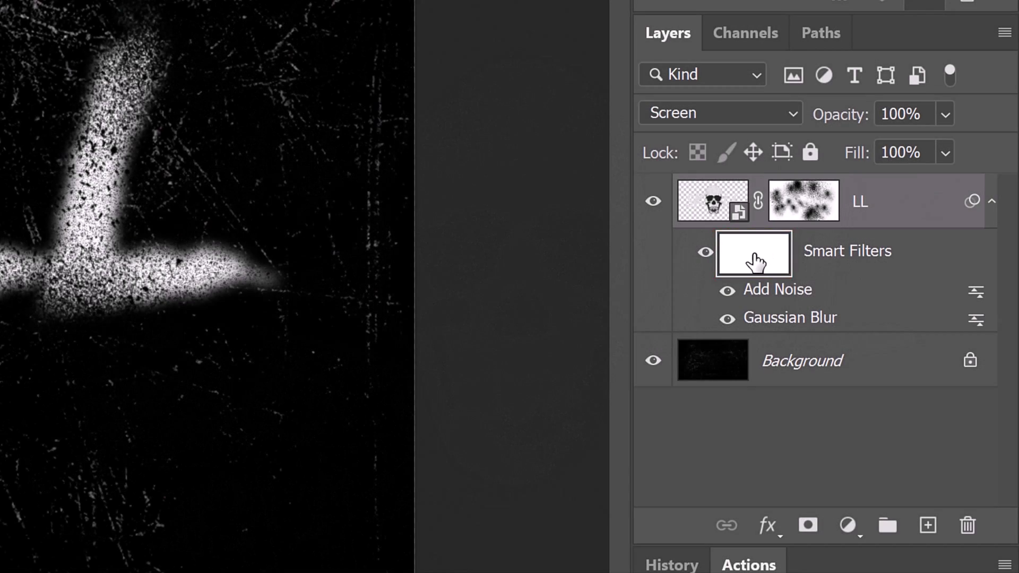